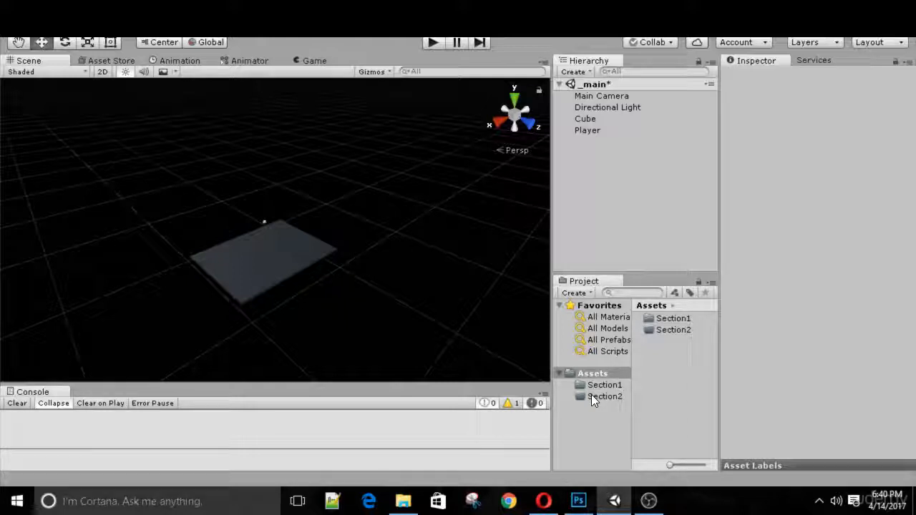
Step: Import Snow.png into the Section2 folder and apply the Alpha Is Transparency option to the texture
double_click(668, 319)
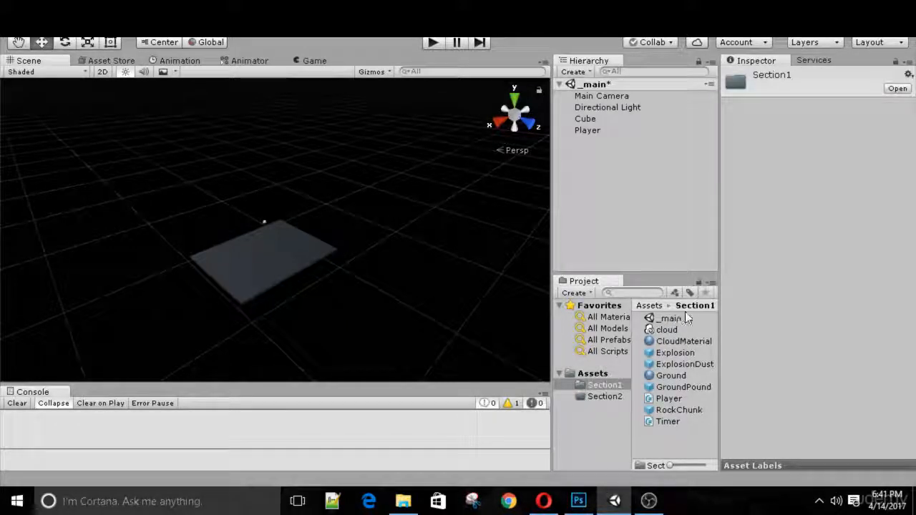
key(Return)
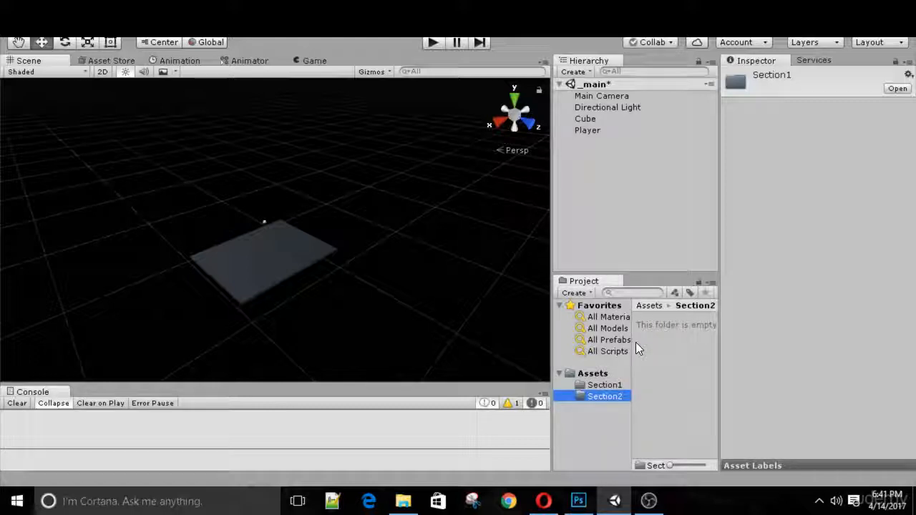
right_click(660, 331)
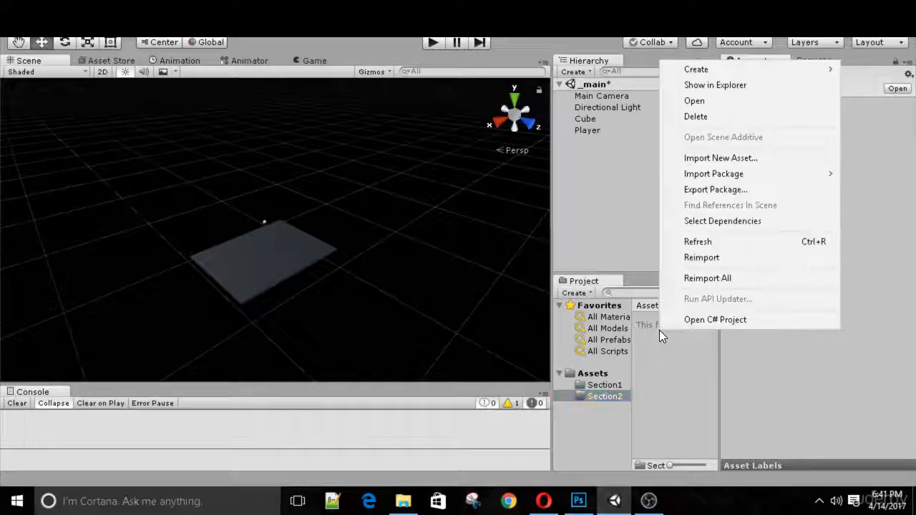
click(712, 158)
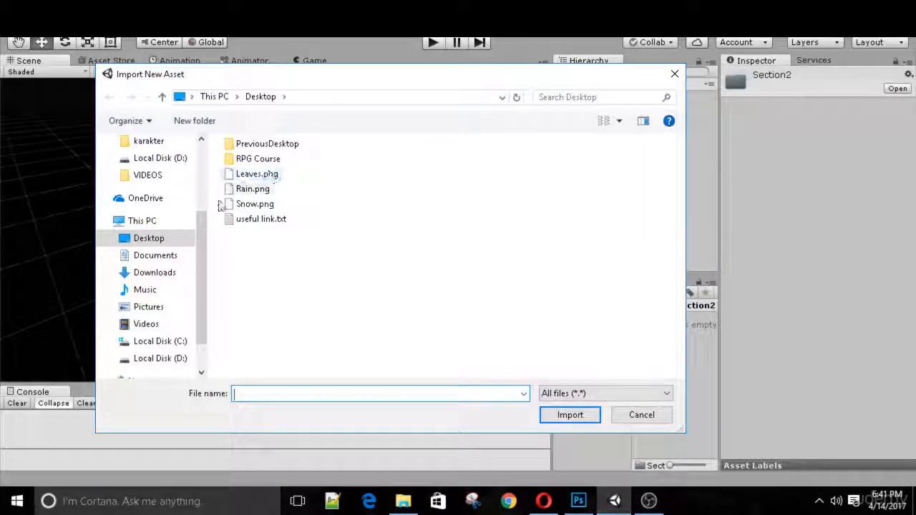
click(565, 416)
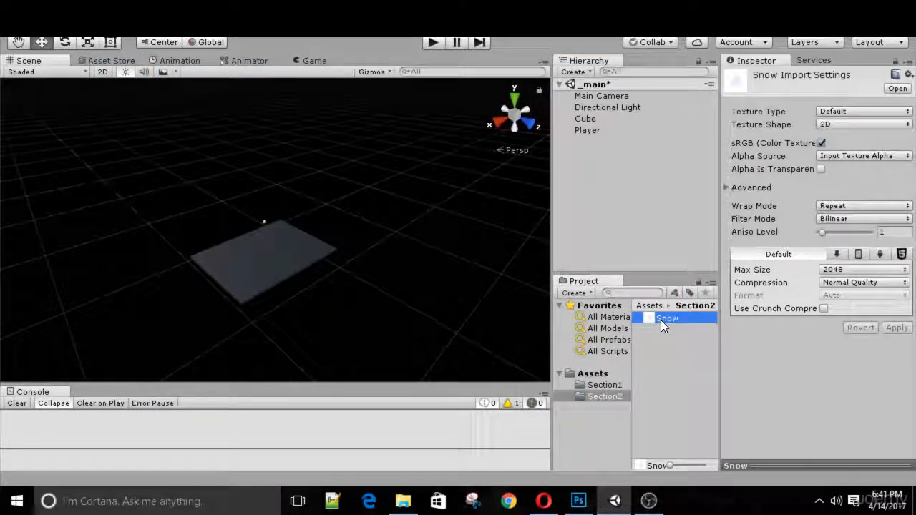
click(821, 169)
click(896, 328)
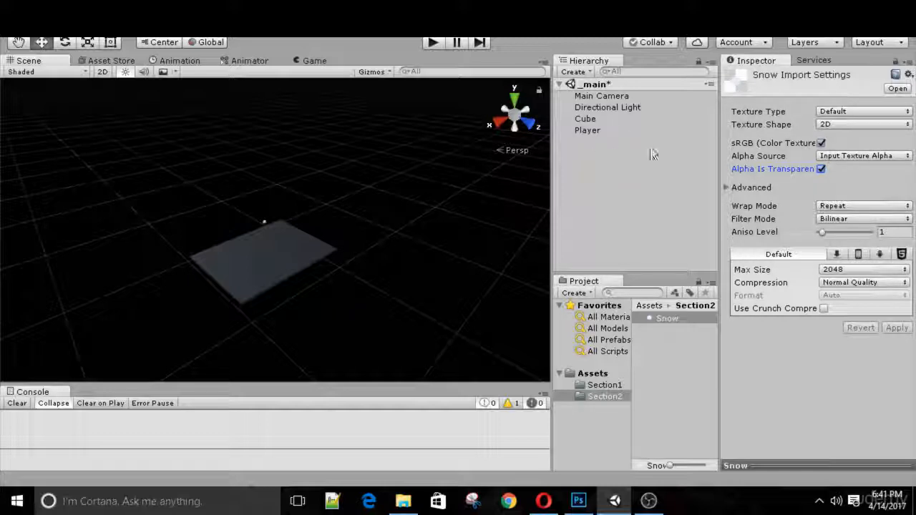
Step: Create a particle system named SnowFalling and raise it to a Y position of about 112
click(574, 71)
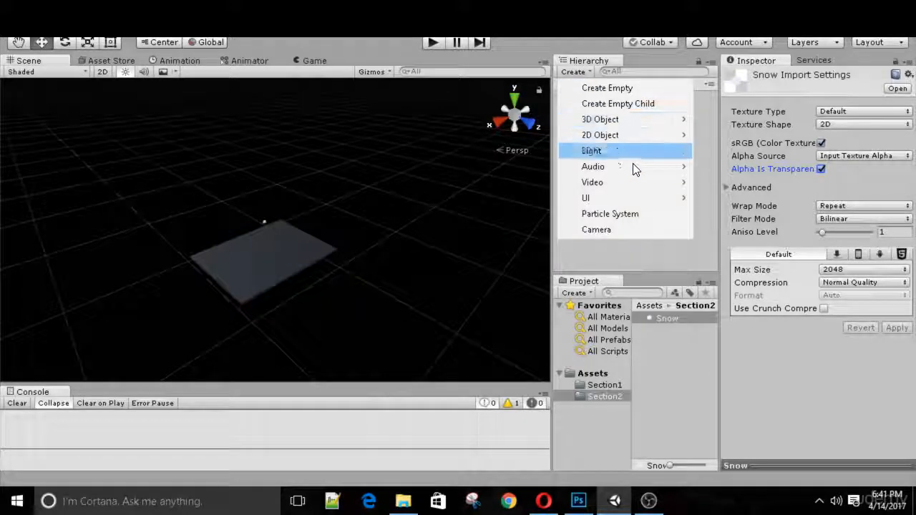
click(614, 214)
click(798, 76)
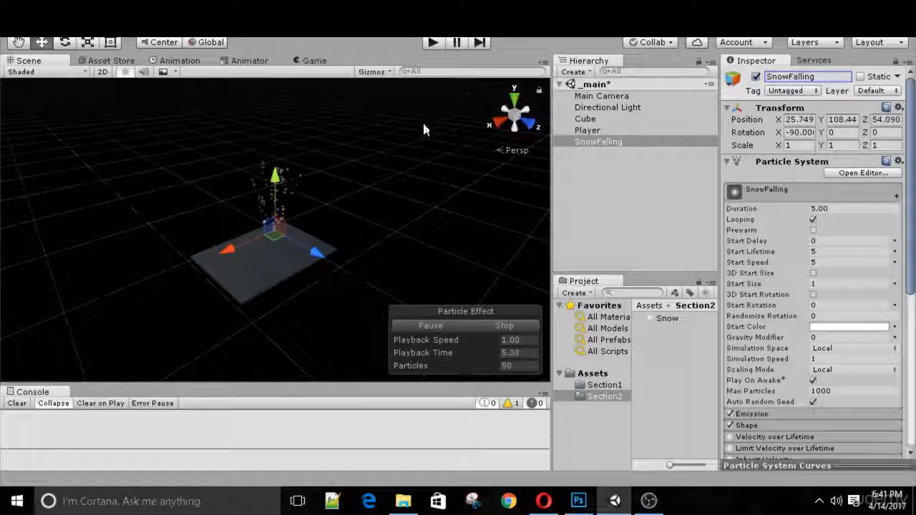
drag(279, 182, 279, 176)
scroll(286, 190, up, 5)
right_drag(287, 193, 300, 163)
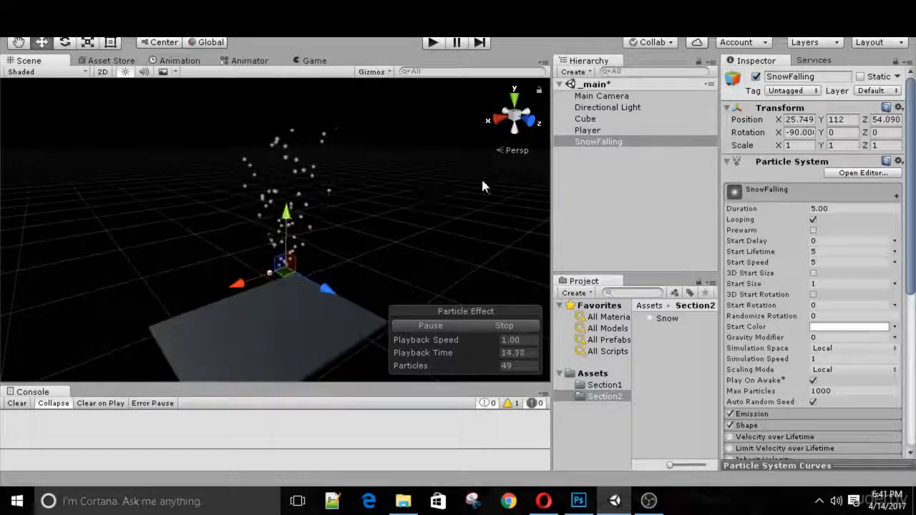
Step: Set SnowFalling's X rotation to 90, then move the emitter higher above the platform and shift it along the X axis
click(787, 134)
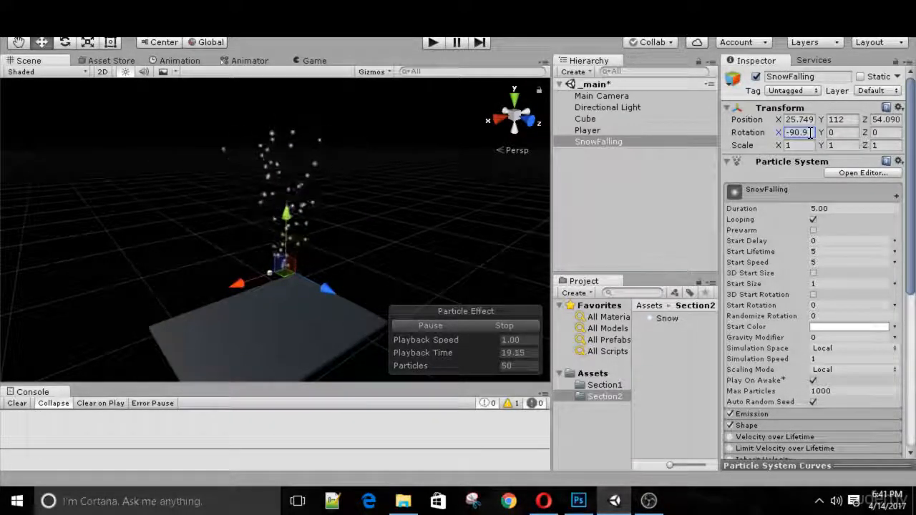
drag(812, 133, 725, 133)
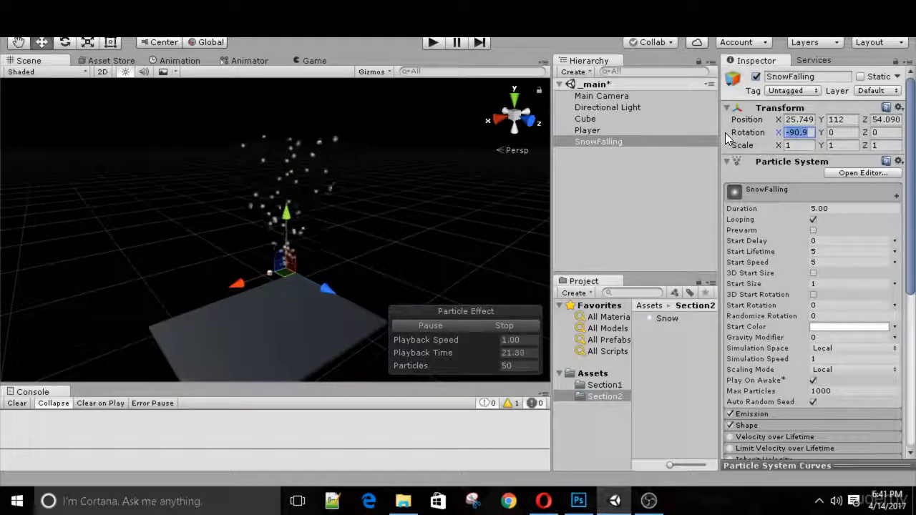
text(90)
drag(278, 213, 287, 168)
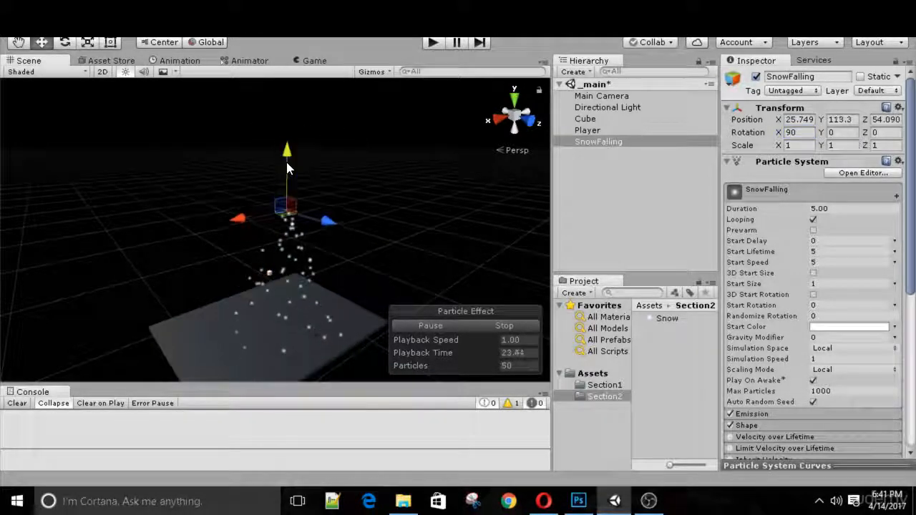
drag(252, 205, 222, 206)
Step: Create a new material named SnowMaterial in the Section2 folder
click(663, 336)
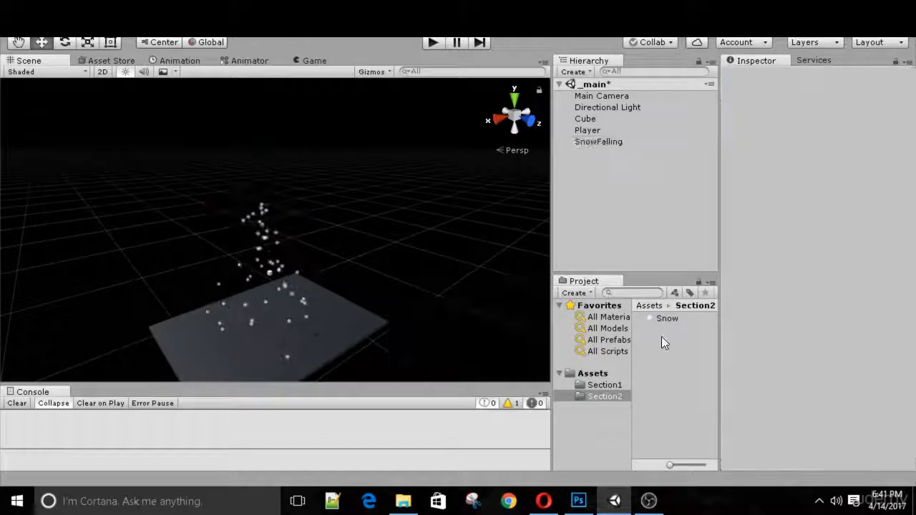
right_click(657, 323)
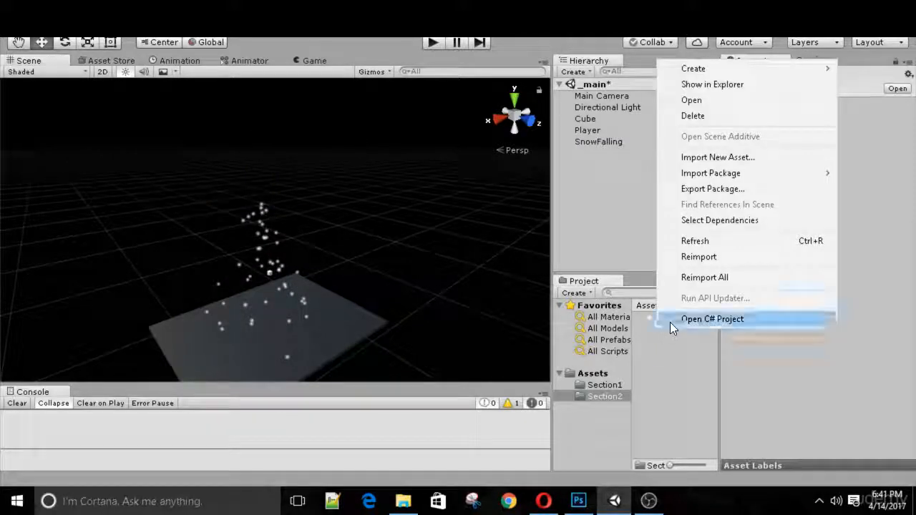
mouse_move(692, 68)
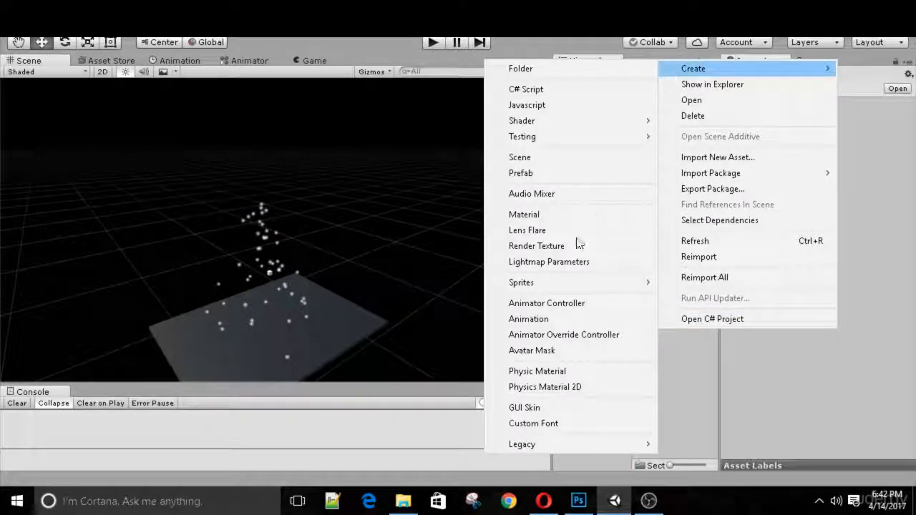
click(538, 215)
text(SnowM)
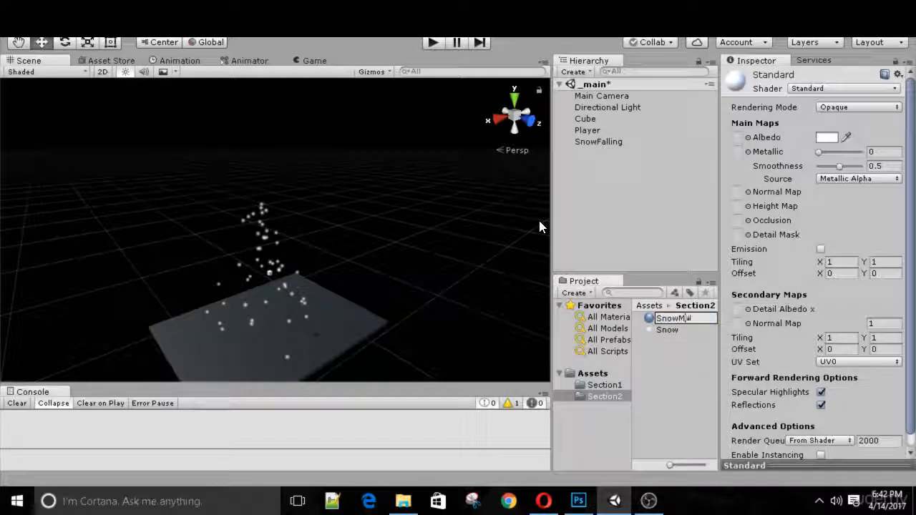
text(aterial)
key(Return)
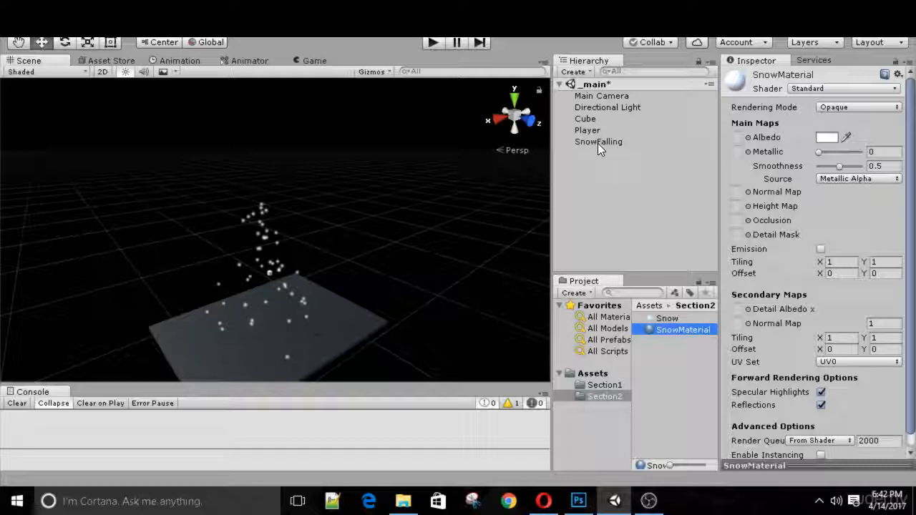
Step: Change SnowMaterial's shader to Particles/Additive and assign the Snow image as its particle texture
click(802, 90)
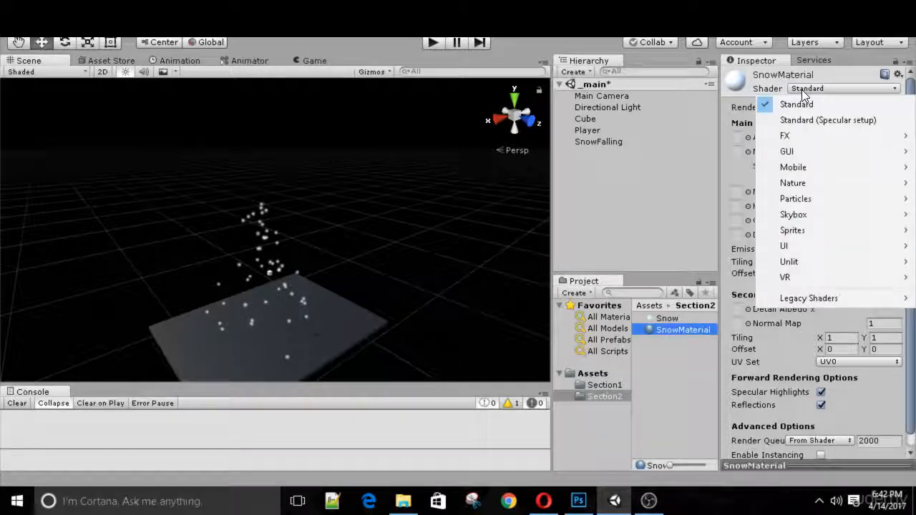
mouse_move(798, 201)
click(715, 197)
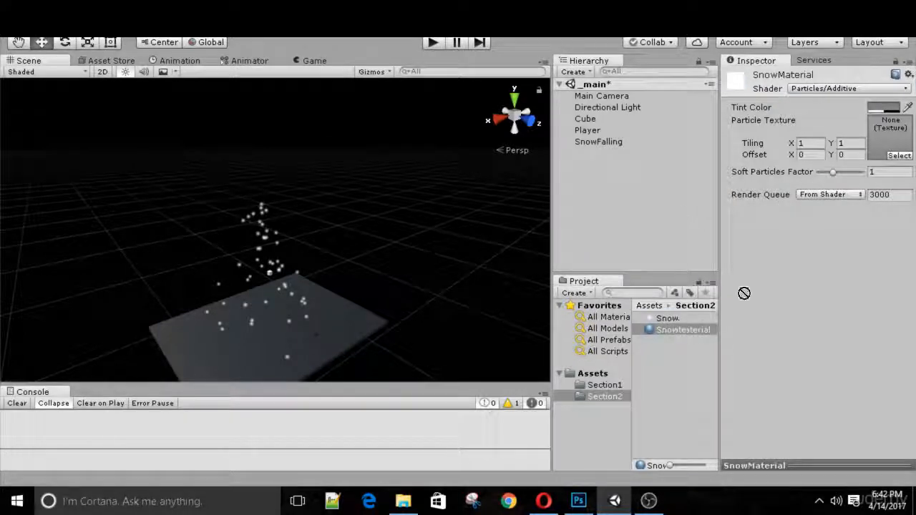
Step: Apply SnowMaterial to the SnowFalling particle system in place of its default particle material
click(614, 142)
scroll(773, 221, down, 6)
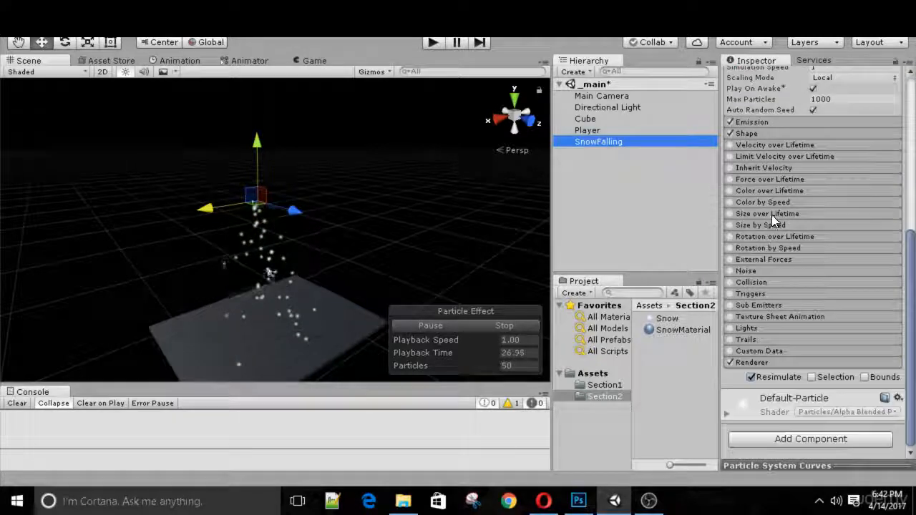
click(788, 363)
click(788, 363)
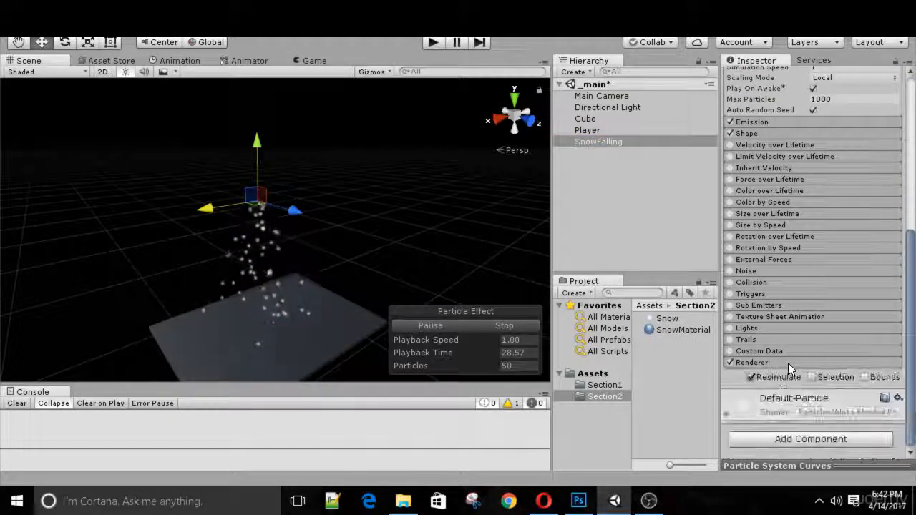
drag(655, 336, 777, 456)
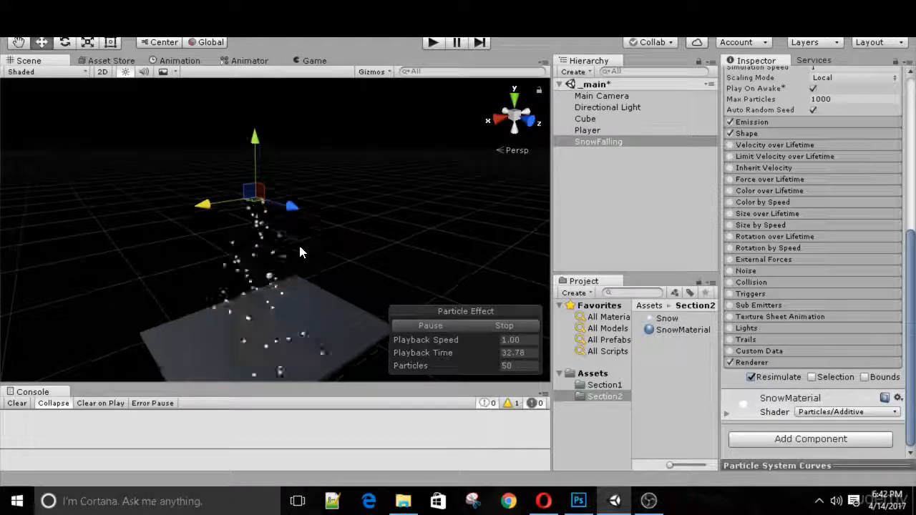
Step: Examine the falling snow particles up close and from different angles around the platform
scroll(261, 254, up, 5)
scroll(266, 240, down, 4)
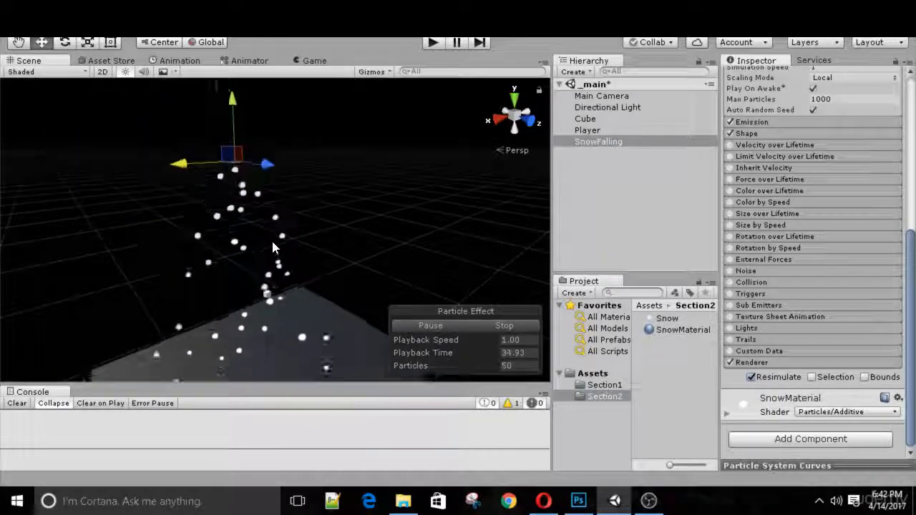
scroll(273, 244, up, 2)
right_drag(273, 244, 206, 250)
scroll(318, 195, up, 4)
scroll(358, 207, down, 5)
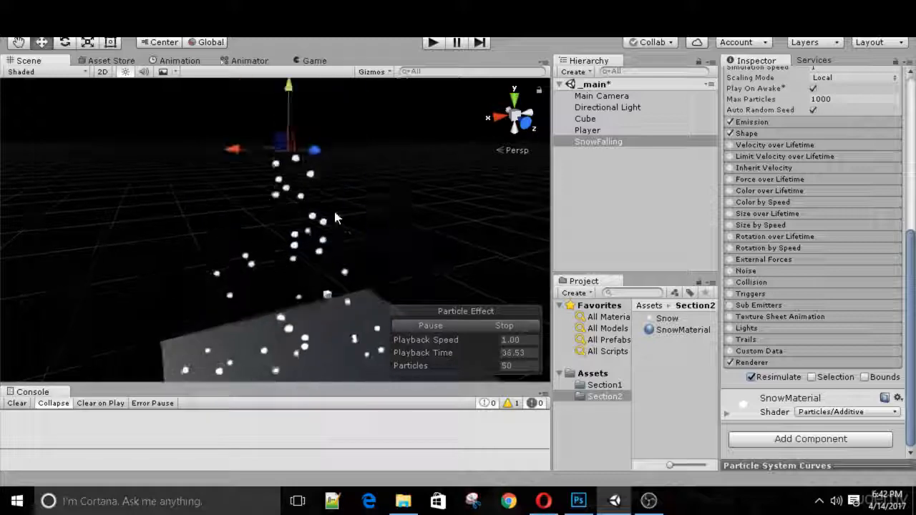
right_drag(333, 212, 334, 282)
scroll(345, 250, down, 3)
Step: Reposition the SnowFalling emitter vertically and along the X axis above the platform, and open its Shape settings
drag(271, 134, 269, 115)
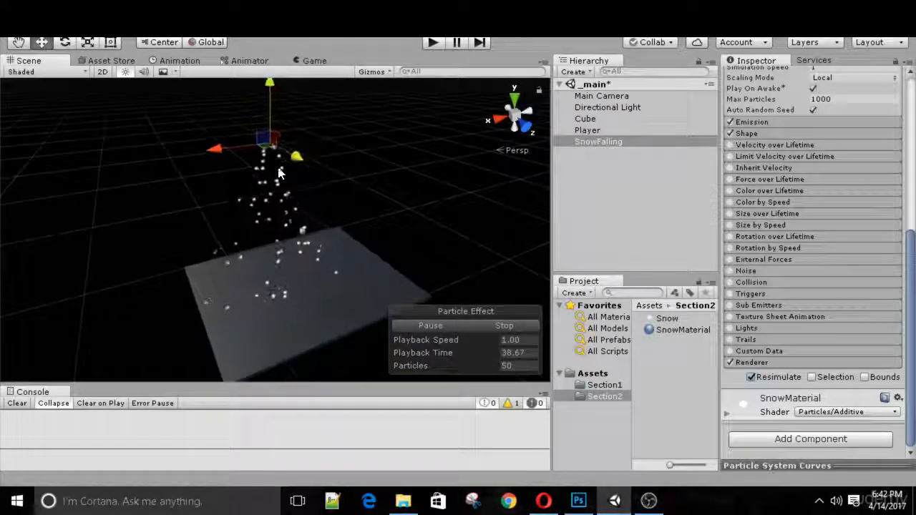
drag(229, 154, 249, 158)
drag(299, 91, 299, 107)
click(598, 142)
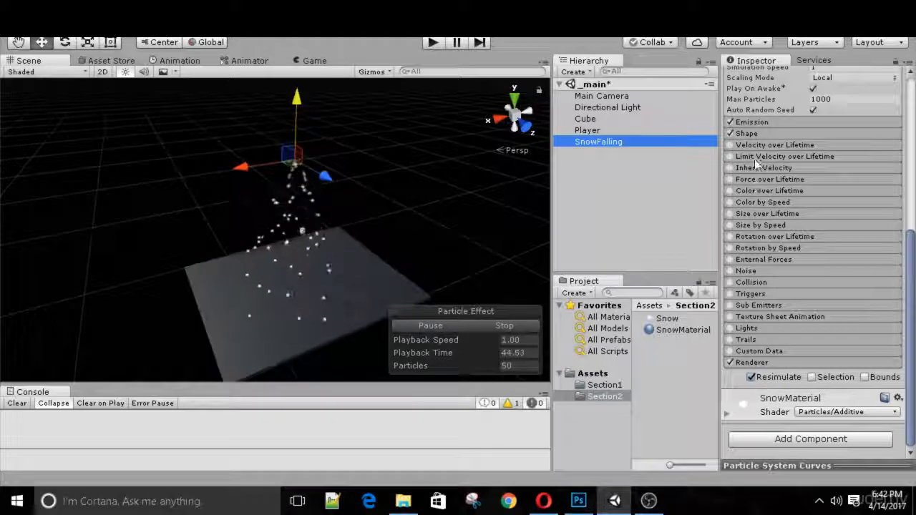
click(760, 131)
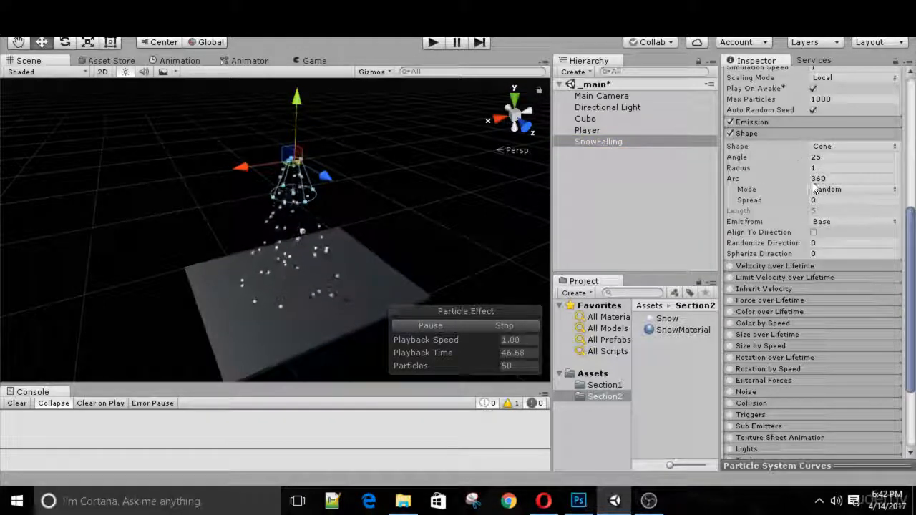
Step: Widen the emission cone to an angle of about 74 degrees and check how the snow spreads
drag(313, 197, 399, 192)
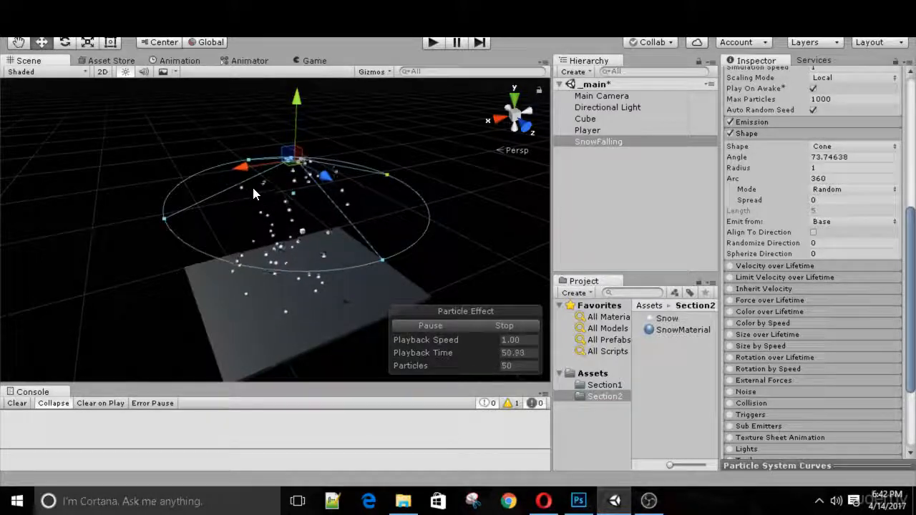
scroll(244, 188, up, 5)
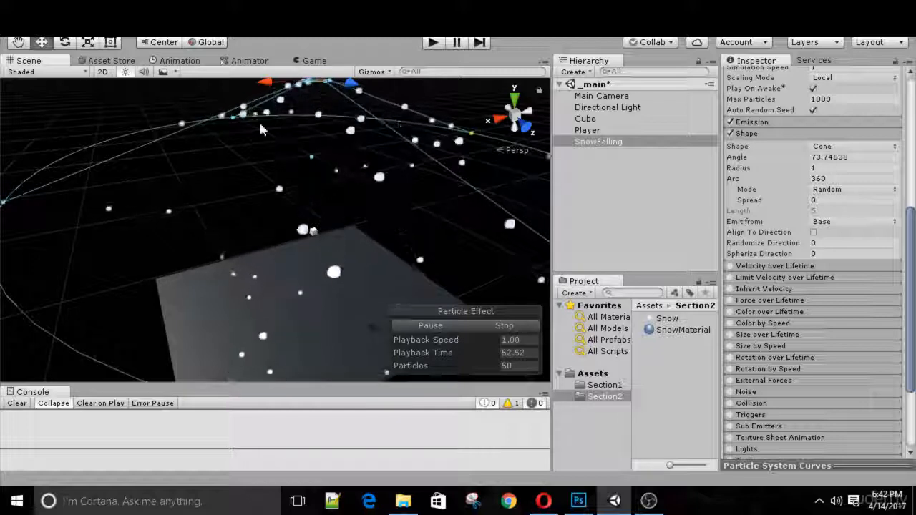
scroll(283, 103, down, 5)
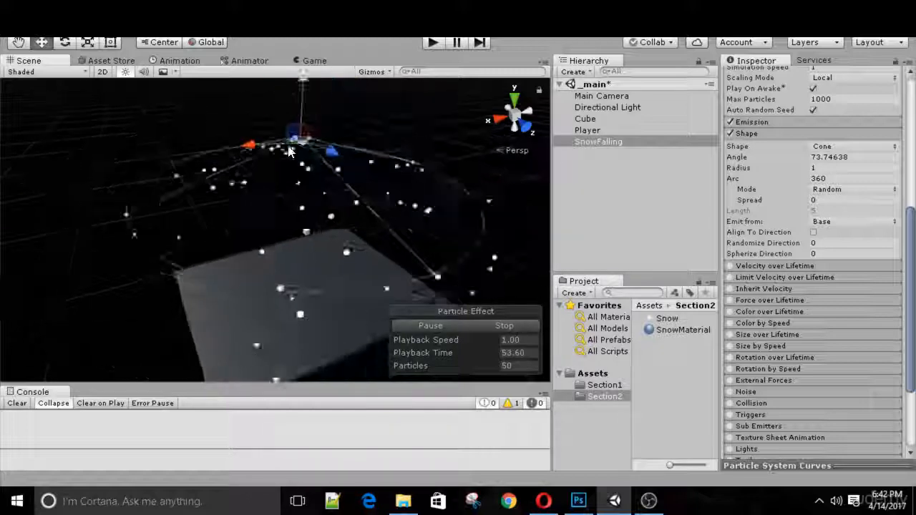
Step: Change SnowFalling's emitter shape to Box and set both Box X and Box Y to 50
click(825, 147)
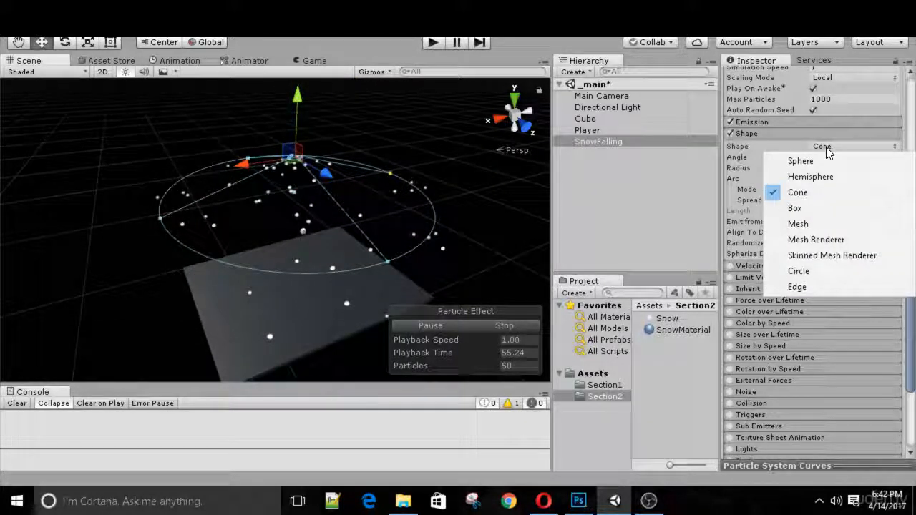
click(796, 208)
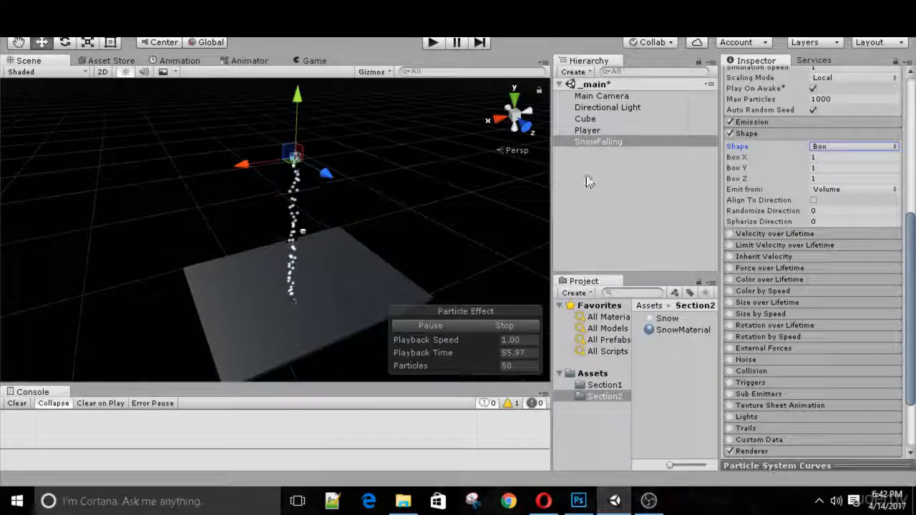
click(812, 157)
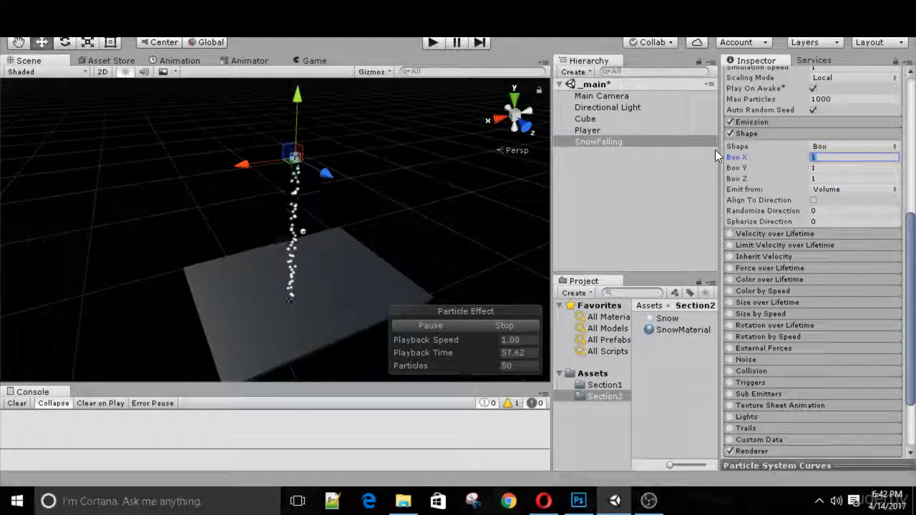
text(50)
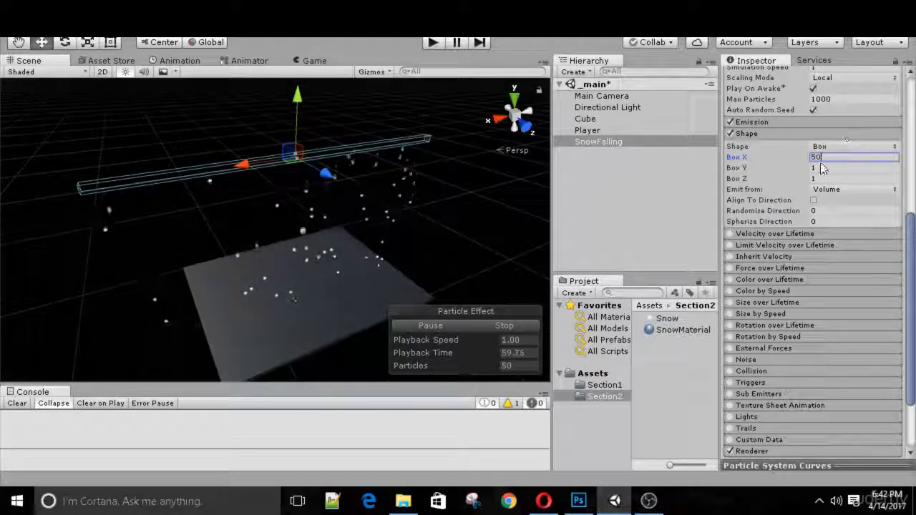
text(50)
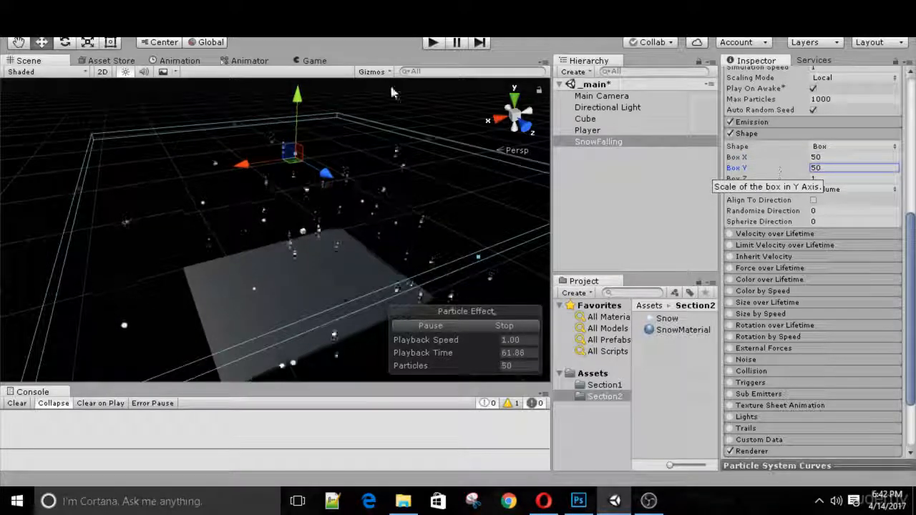
Step: Set SnowFalling's emission Rate over Time to 100 and check the snow density above the platform
alt+drag(196, 273, 216, 162)
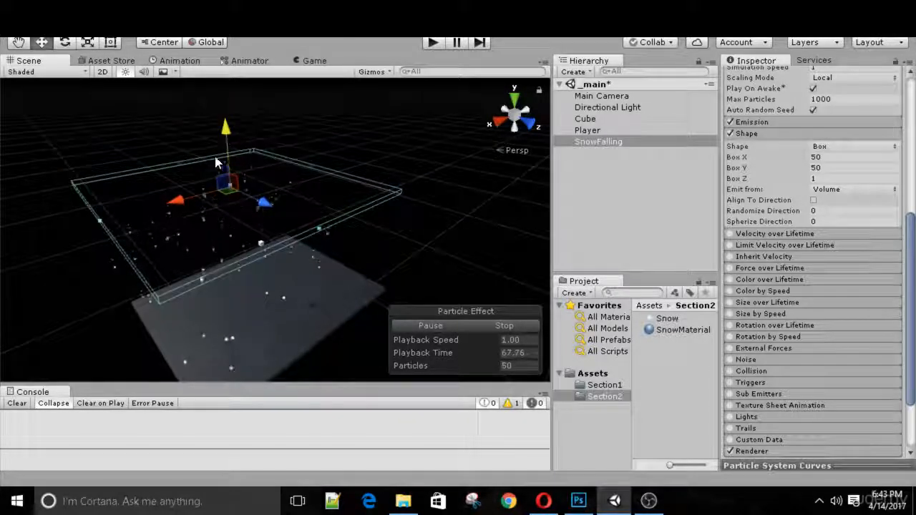
drag(198, 201, 428, 171)
right_drag(322, 260, 254, 295)
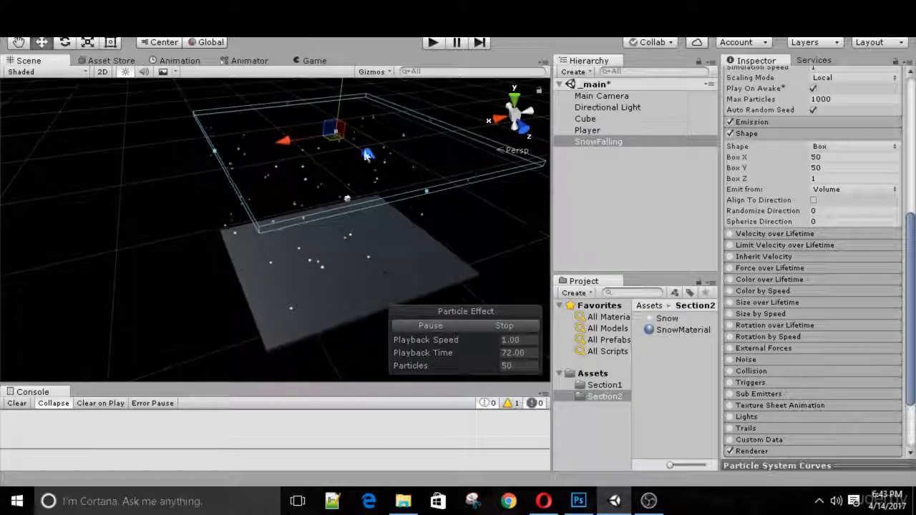
scroll(815, 173, up, 3)
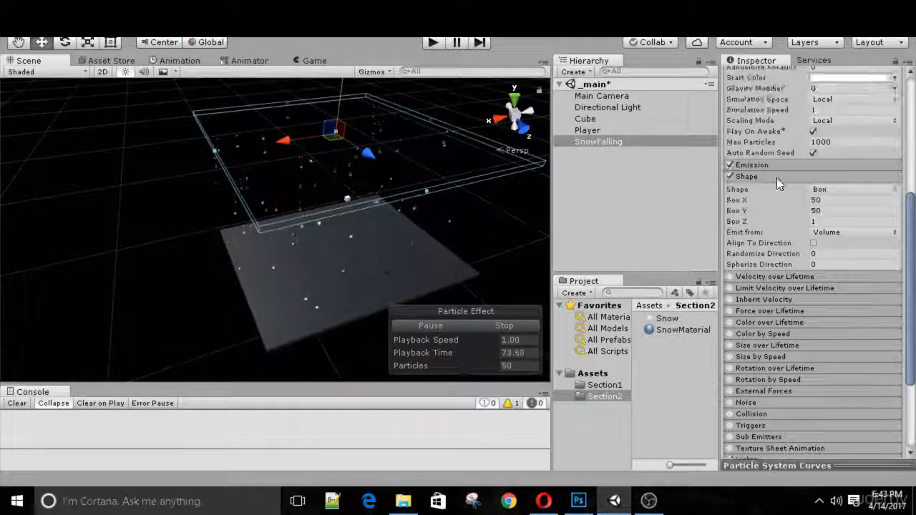
click(769, 166)
click(748, 177)
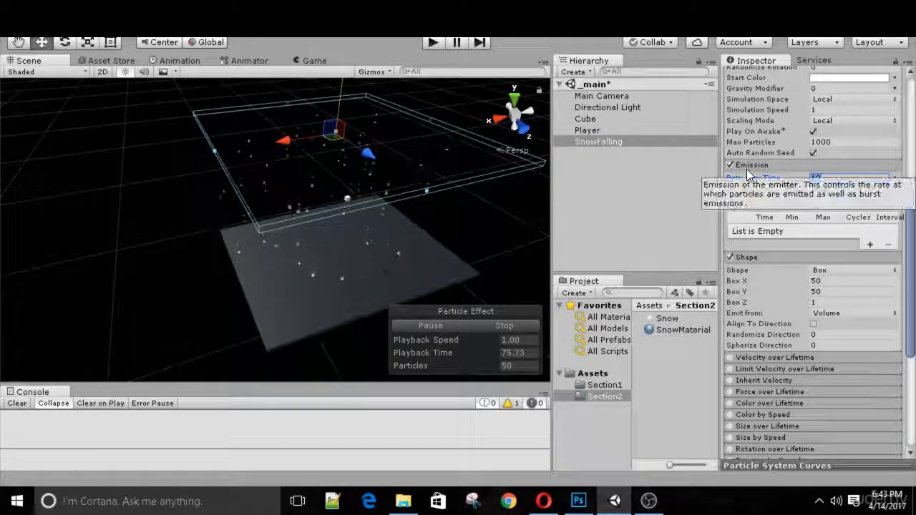
text(100)
right_drag(436, 220, 432, 246)
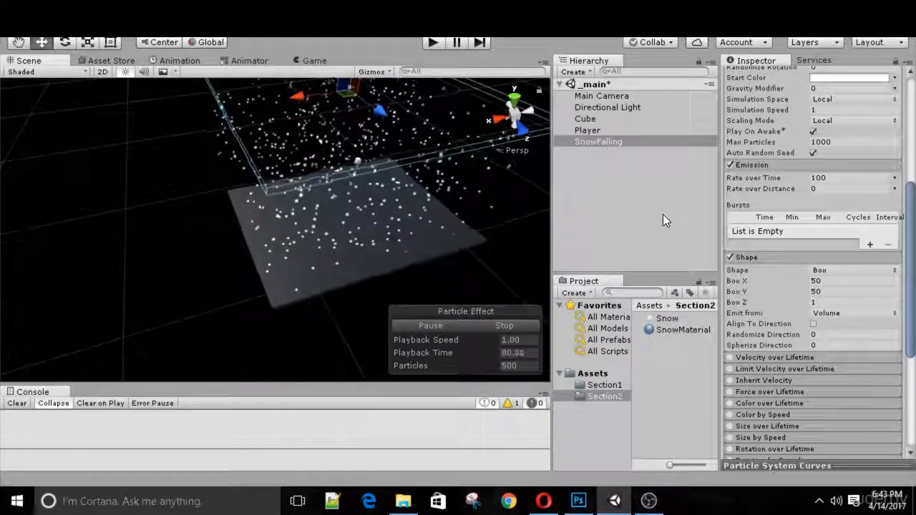
Step: Set SnowFalling's Max Particles to 5000 and its Duration to 10
click(816, 142)
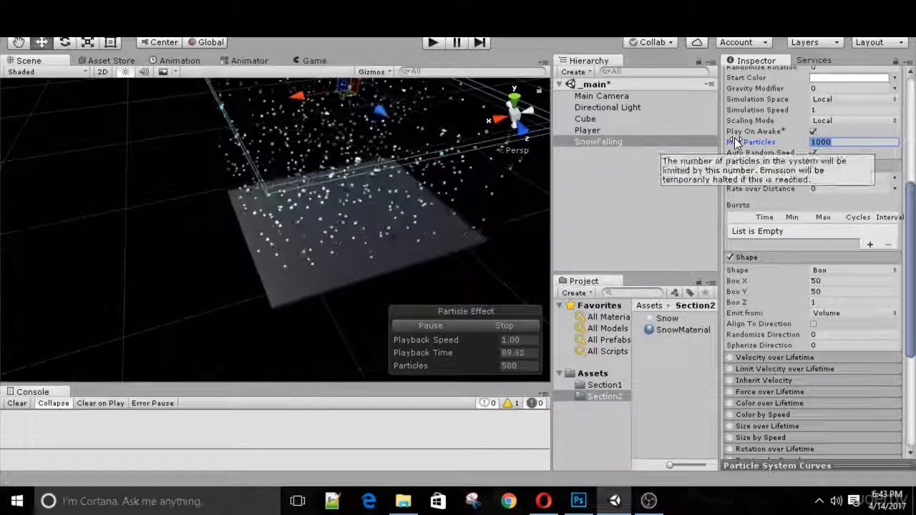
text(5000)
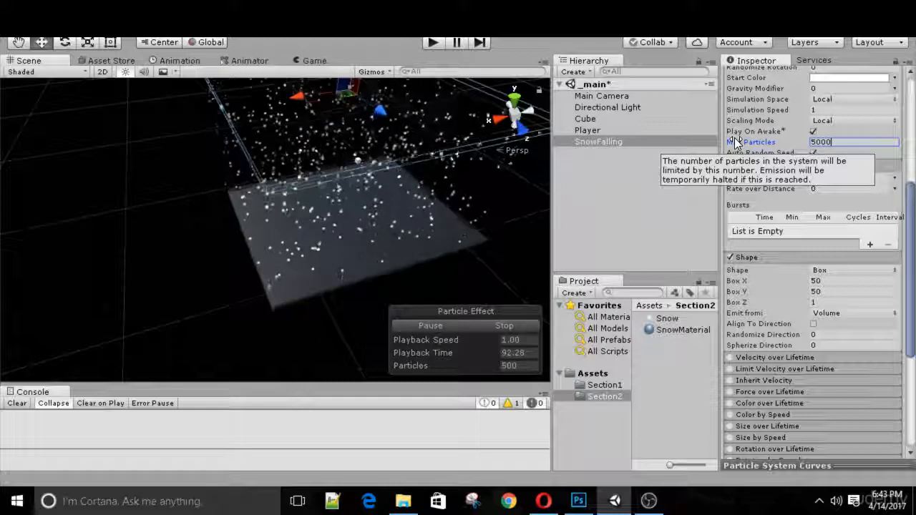
scroll(735, 138, up, 4)
click(823, 131)
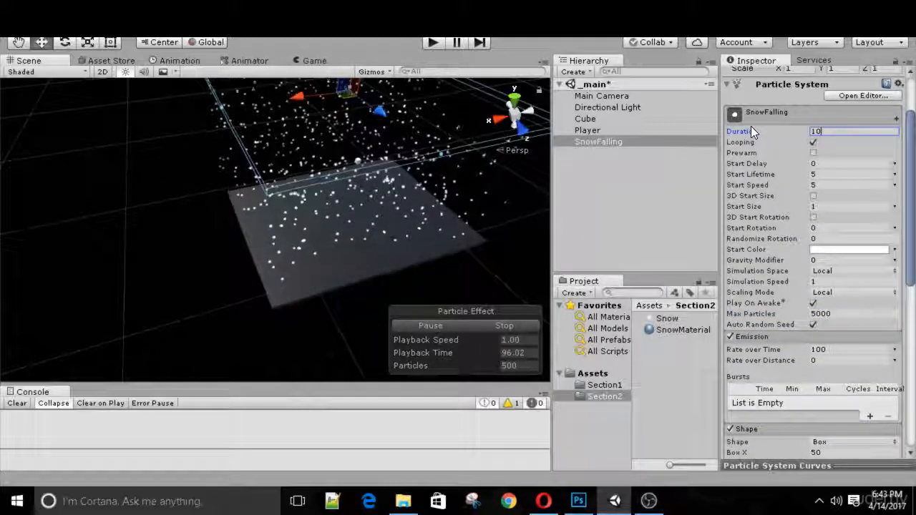
text(10)
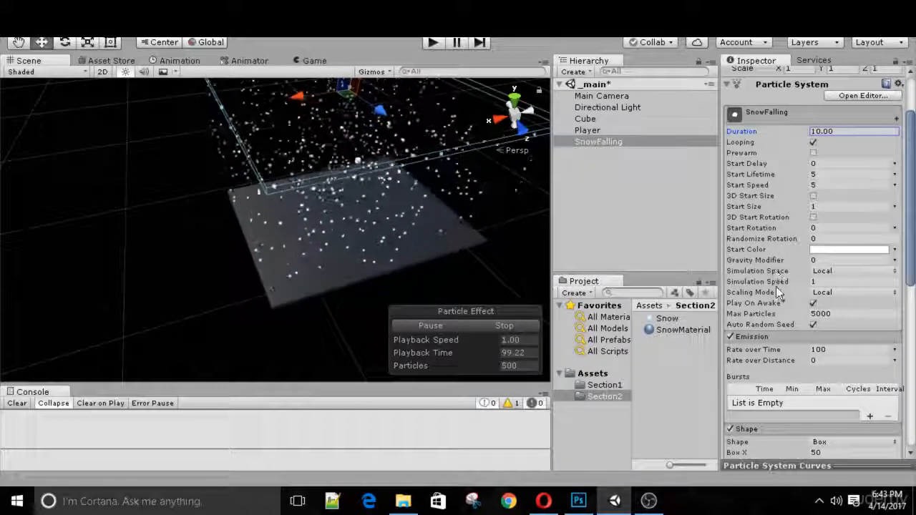
Step: Set SnowFalling's Gravity Modifier to 1 and check how the snow falls onto the platform
click(816, 260)
text(1)
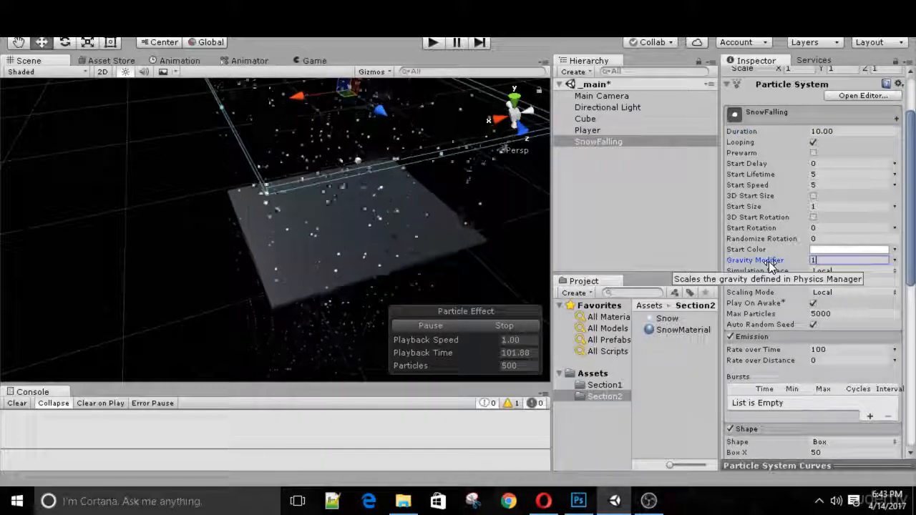
right_drag(393, 225, 354, 117)
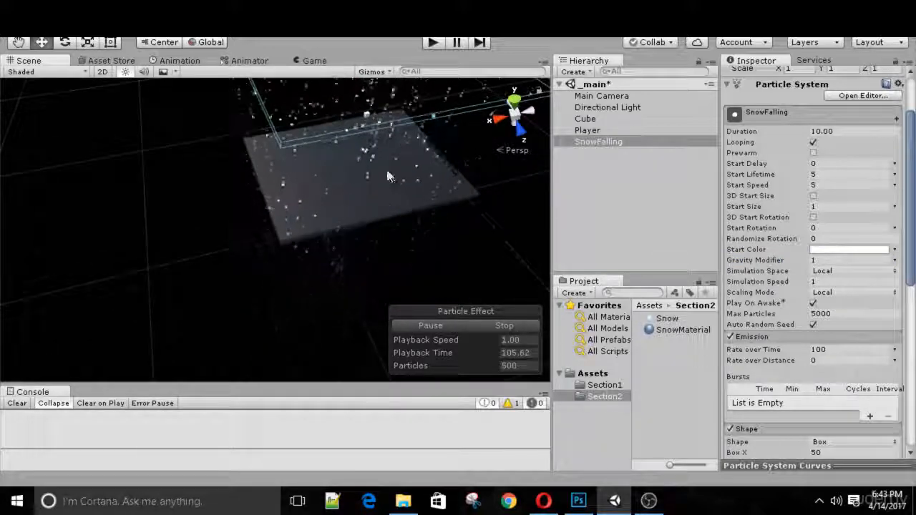
right_drag(386, 166, 376, 218)
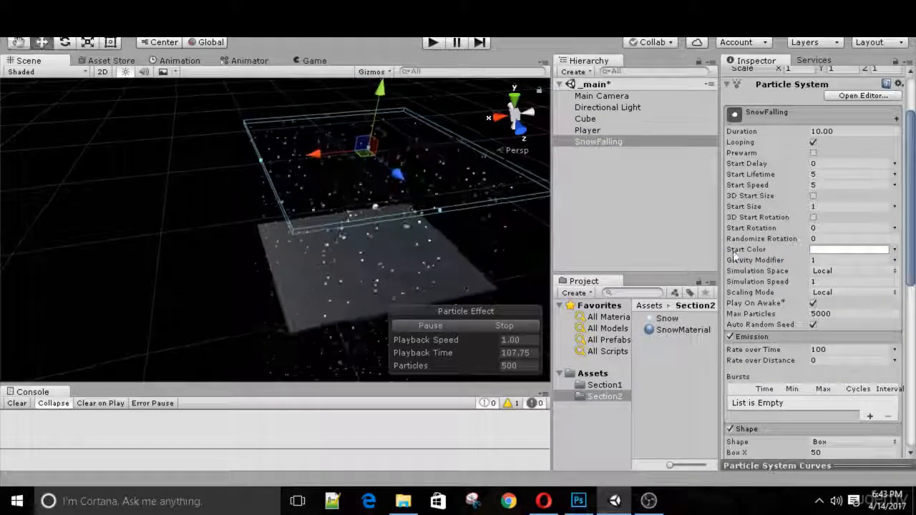
Step: Enable the Collision module on SnowFalling and set its collision type to World
scroll(772, 332, down, 10)
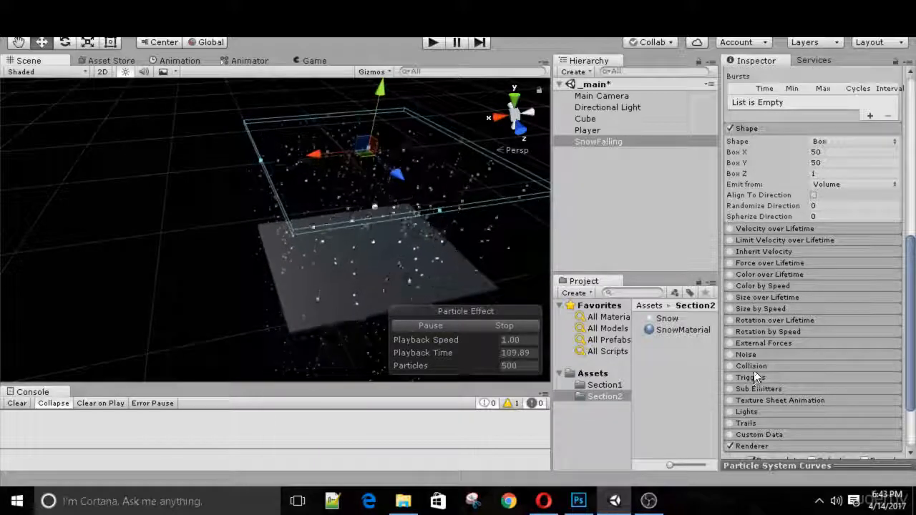
click(730, 366)
click(746, 364)
scroll(746, 360, down, 1)
click(745, 336)
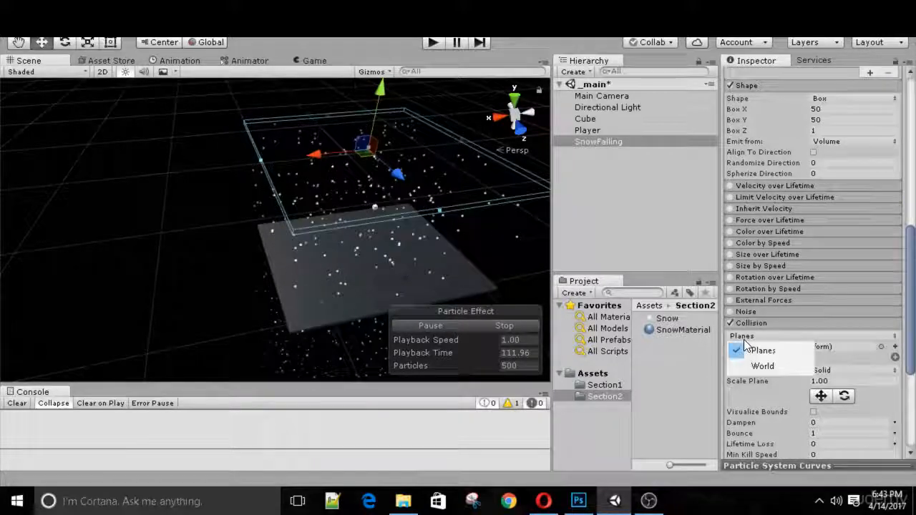
click(763, 366)
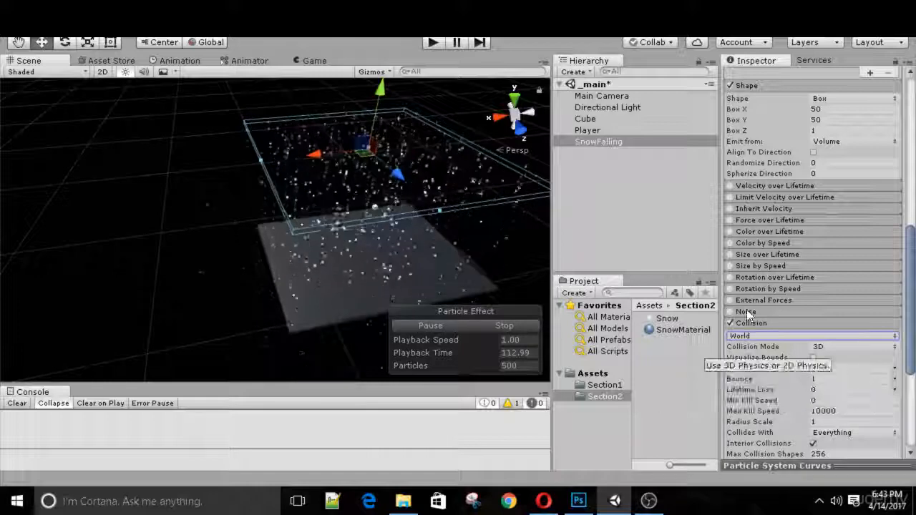
Step: Set the collision Bounce to 0 and check how the snow lands on the platform
scroll(803, 371, down, 2)
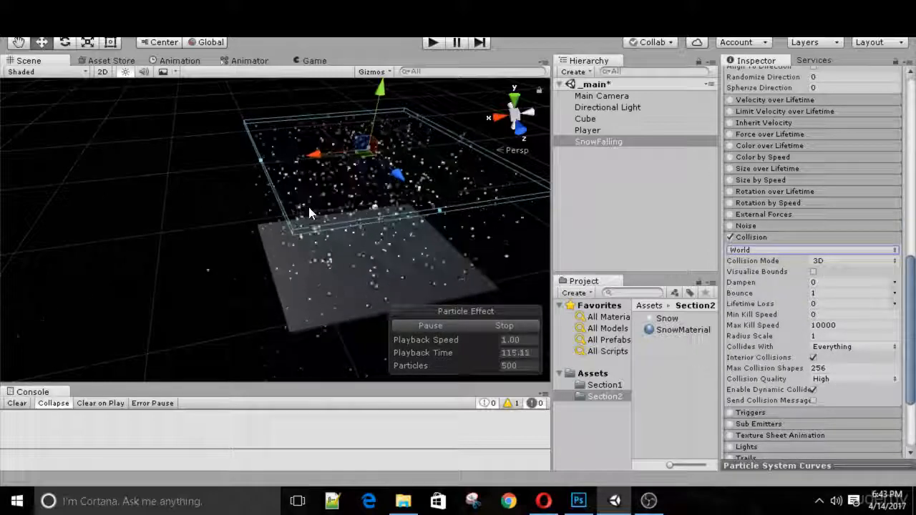
click(816, 291)
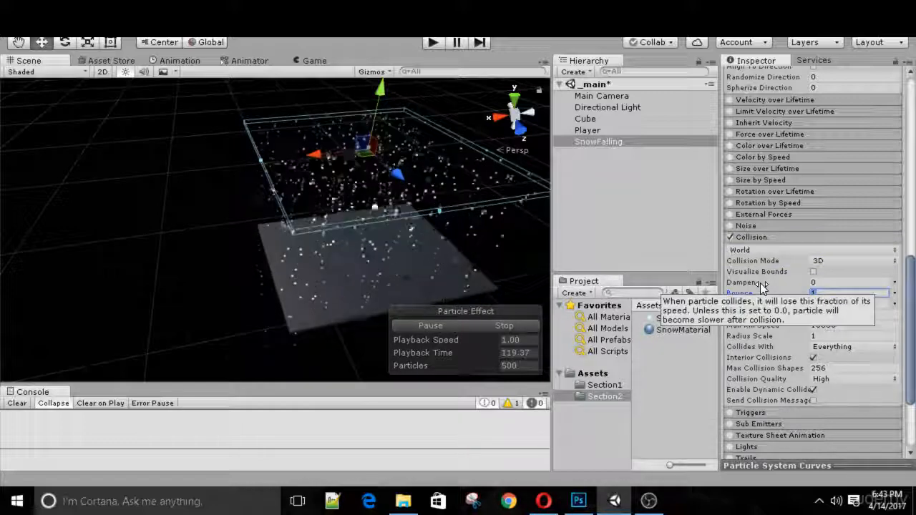
text(0)
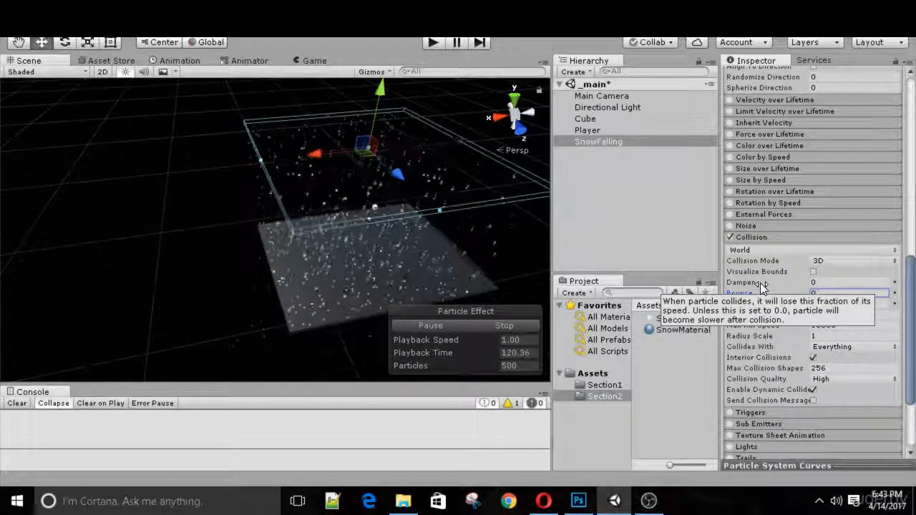
mouse_move(364, 221)
right_down()
mouse_move(380, 278)
mouse_move(415, 253)
mouse_move(421, 218)
mouse_move(371, 206)
right_up()
key(w)
key(s)
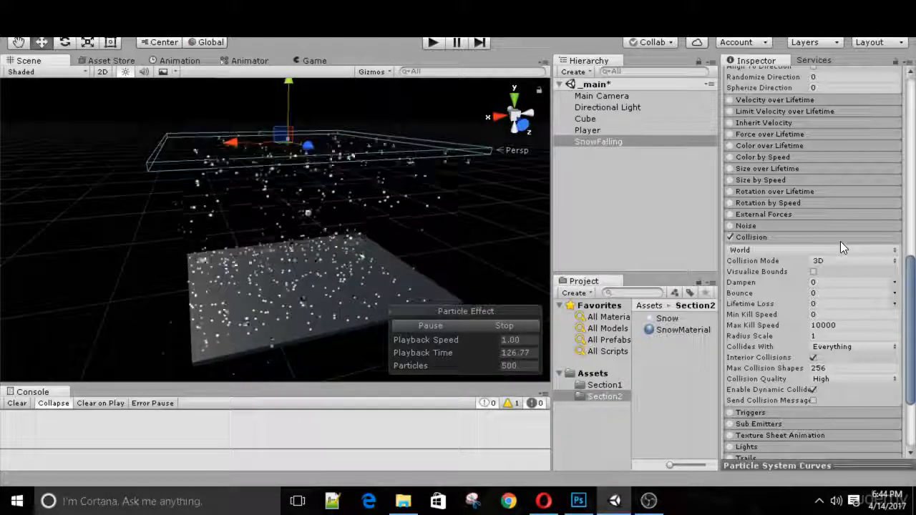
Step: Set SnowFalling's Simulation Speed to 0.5 and view the slowed snowfall over the platform
scroll(760, 321, up, 15)
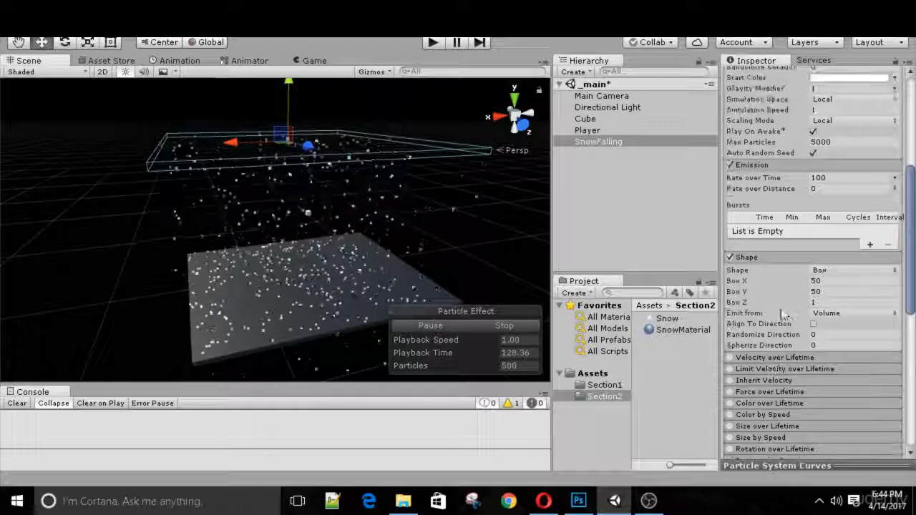
click(838, 282)
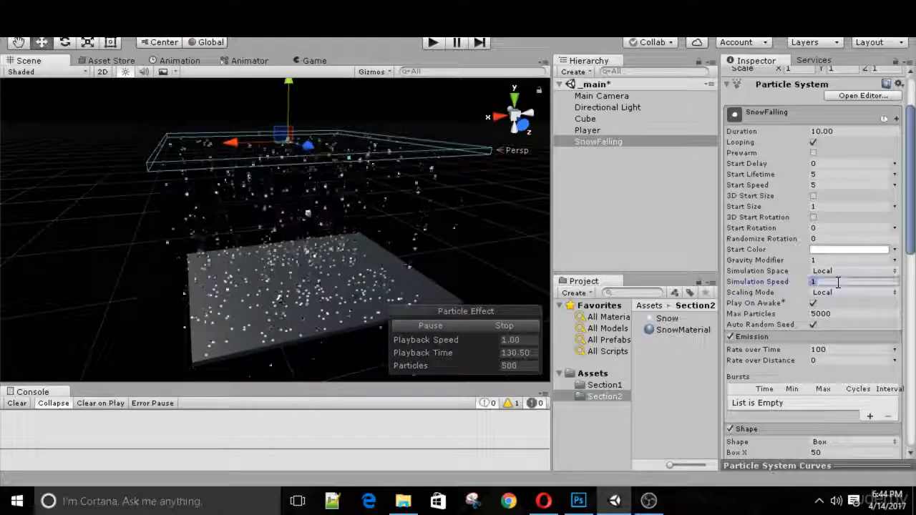
text(0.5)
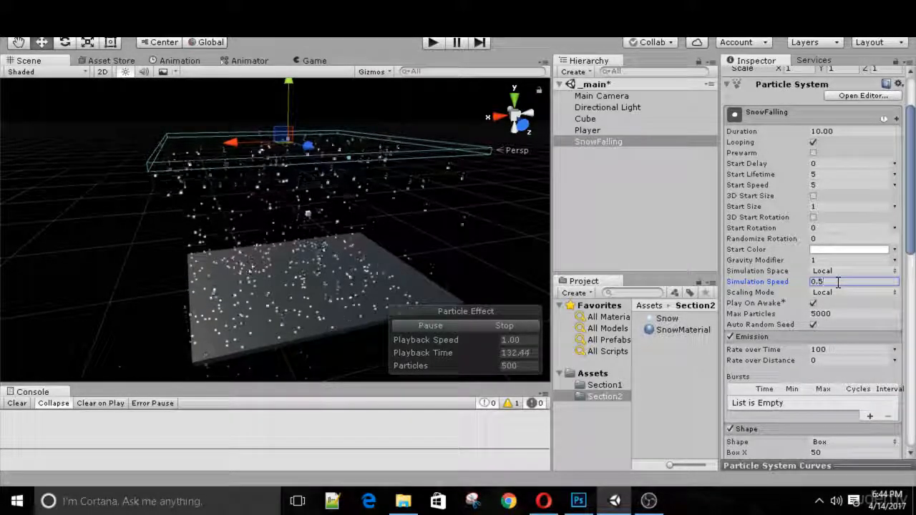
alt+drag(356, 276, 364, 275)
alt+drag(323, 304, 319, 274)
Step: Examine SnowFalling's Collides With layer options and the Cube's tag options, and return to SnowFalling's collision settings
scroll(839, 259, down, 6)
scroll(821, 283, down, 7)
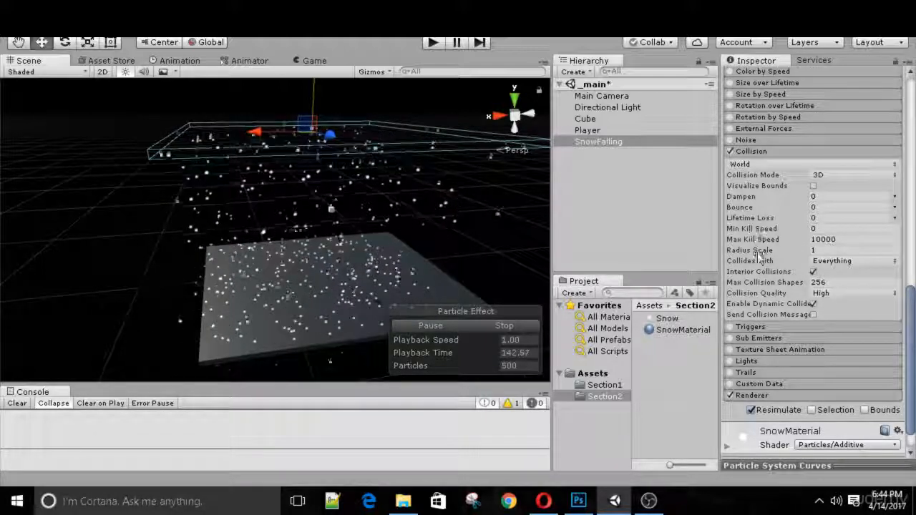
click(827, 262)
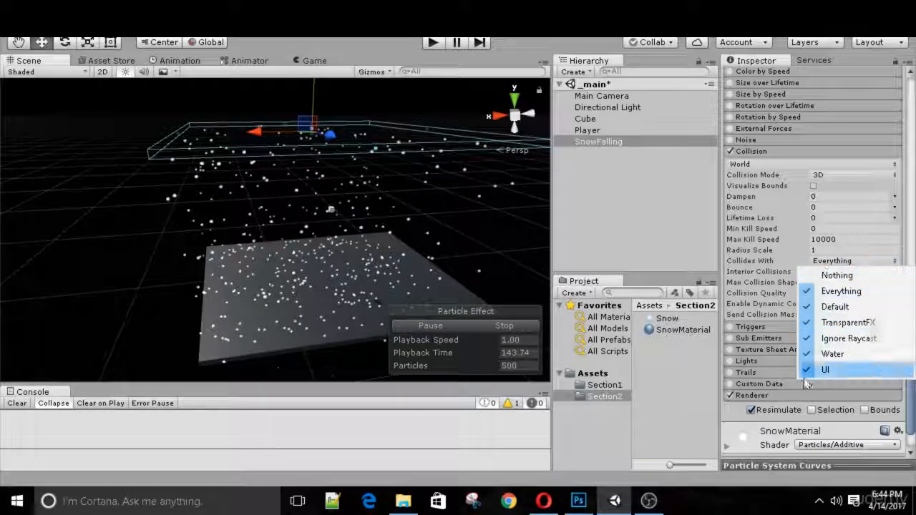
click(785, 260)
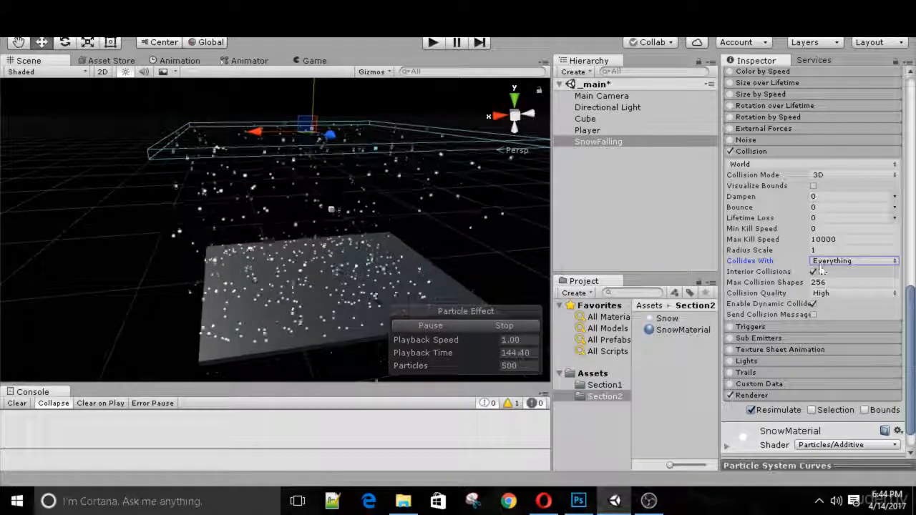
click(830, 262)
click(603, 127)
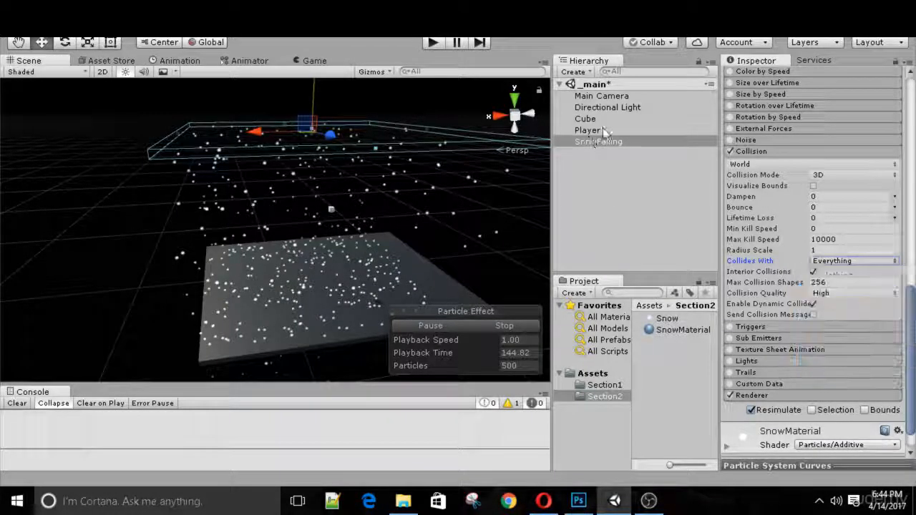
click(603, 129)
click(437, 290)
click(788, 90)
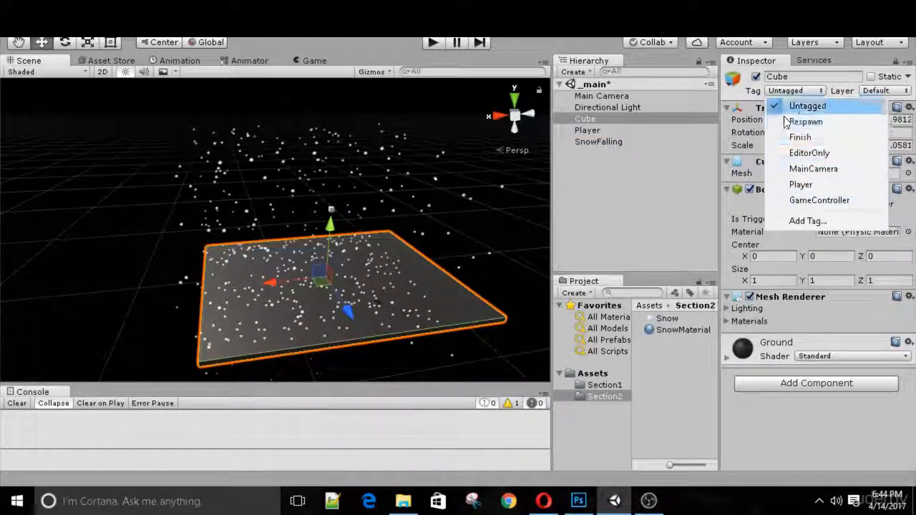
click(600, 141)
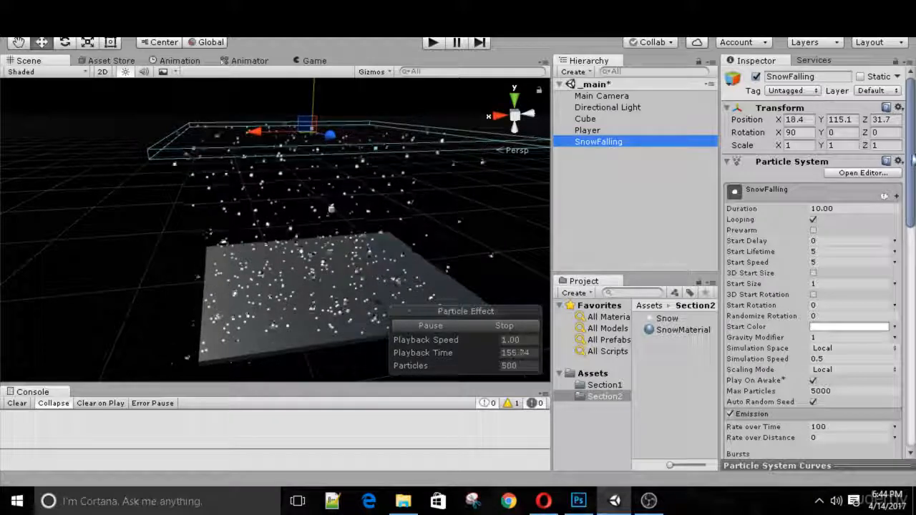
drag(913, 159, 912, 319)
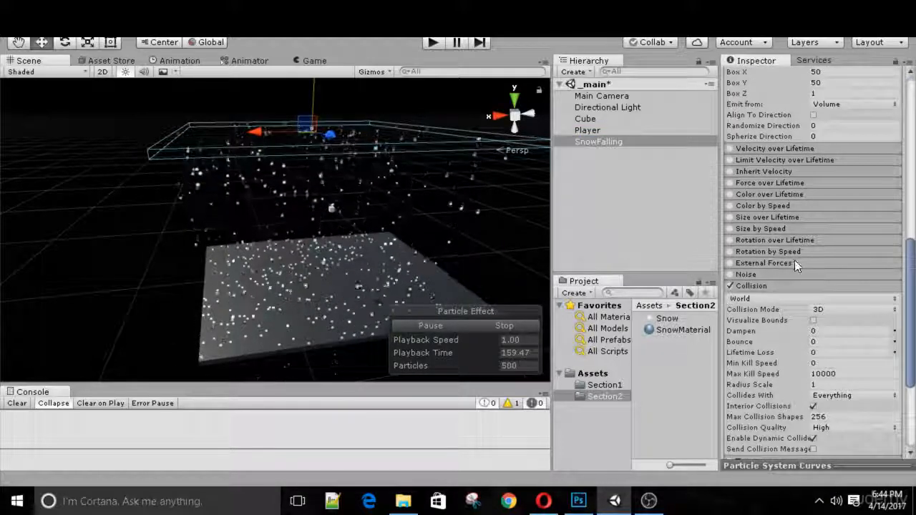
Step: Save SnowFalling as a prefab in the Section2 folder and delete its instance from the scene
click(648, 185)
click(593, 143)
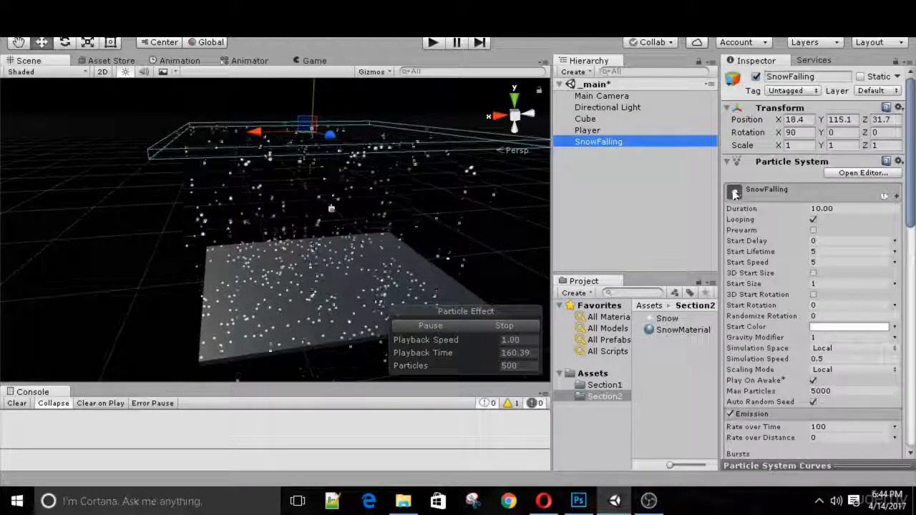
drag(589, 143, 675, 371)
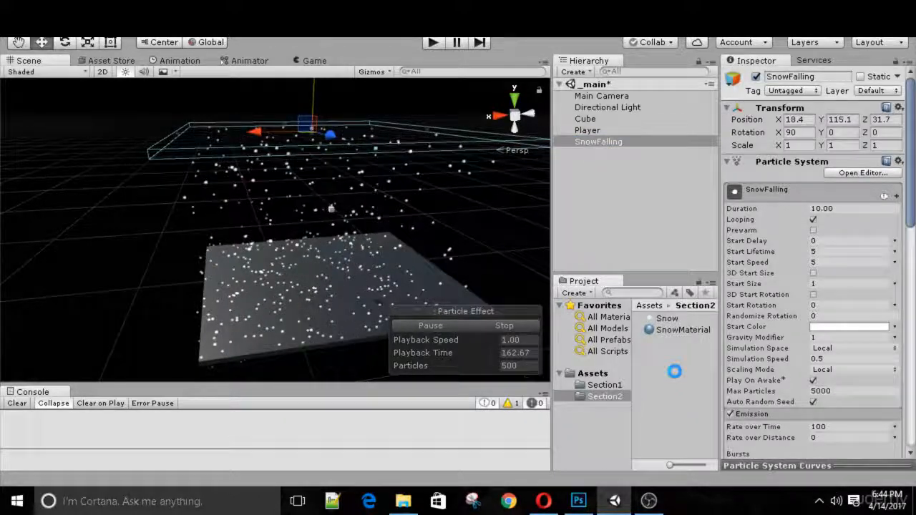
click(669, 331)
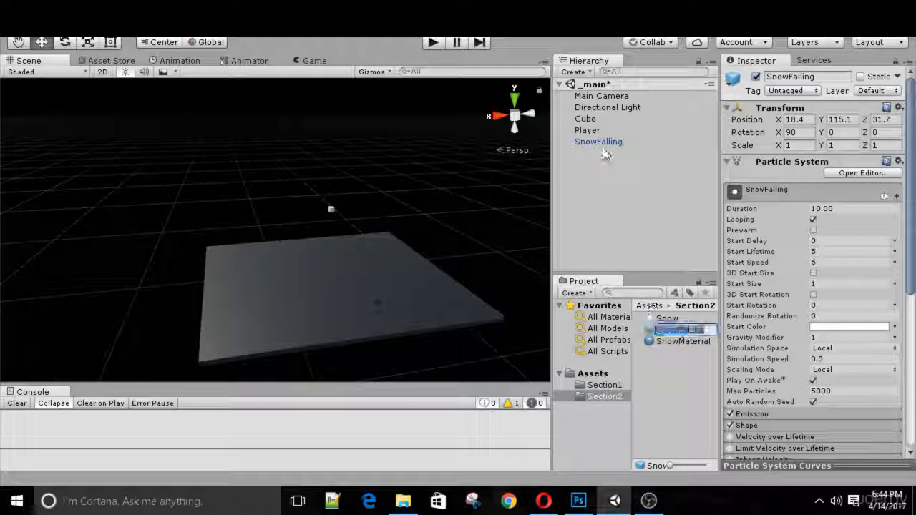
click(604, 140)
key(Delete)
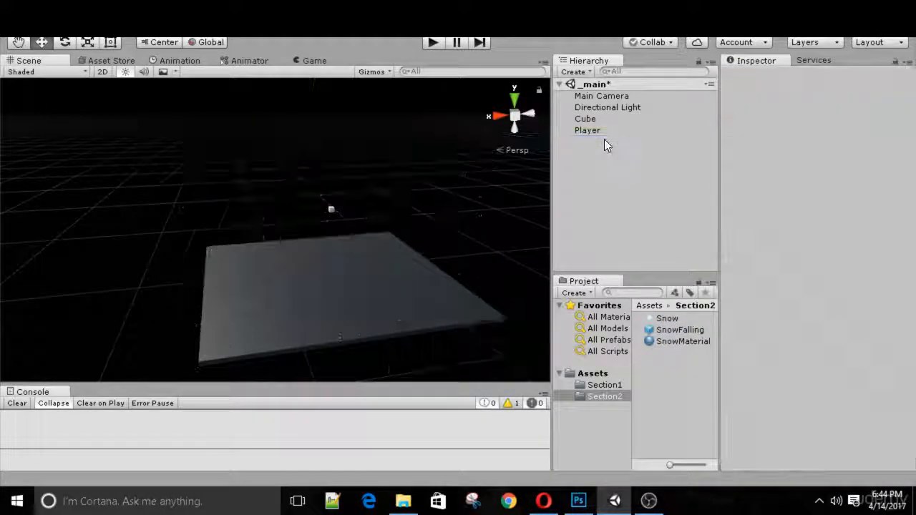